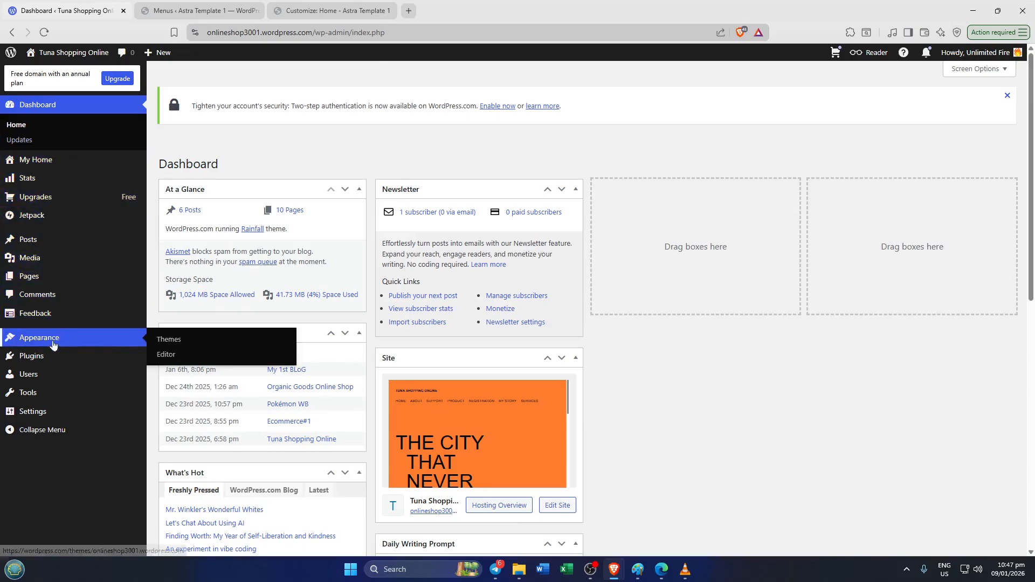
In the Astra Template 1 site's menu editor, add the Shop and Cart pages to Main Menu.
click(188, 10)
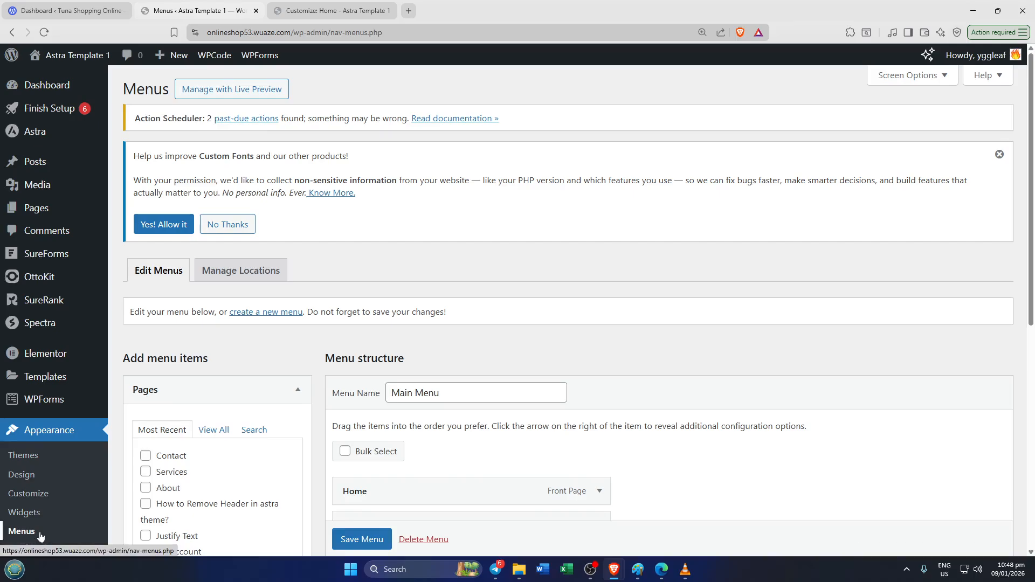
scroll(32, 528, down, 2)
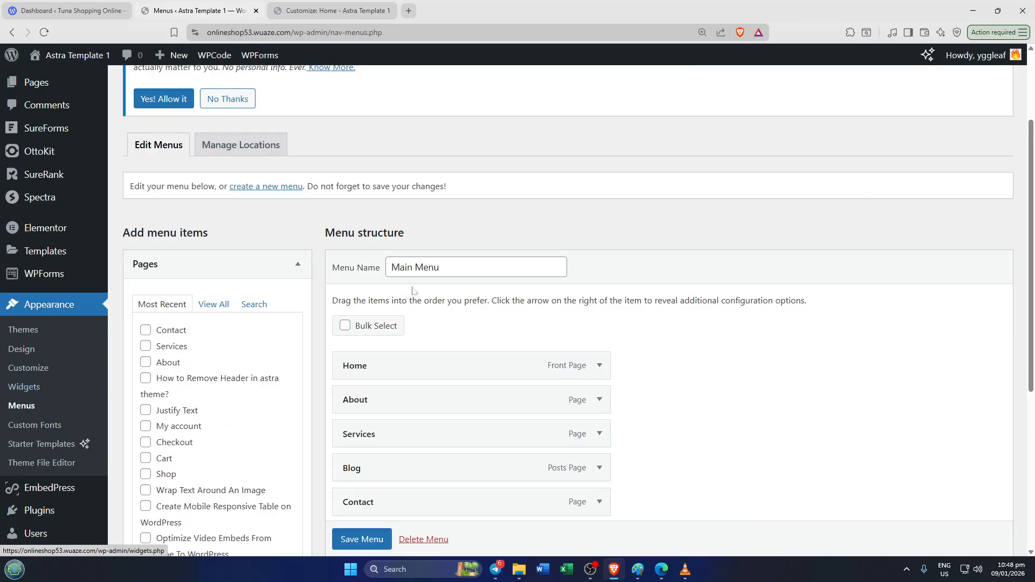
scroll(414, 291, down, 2)
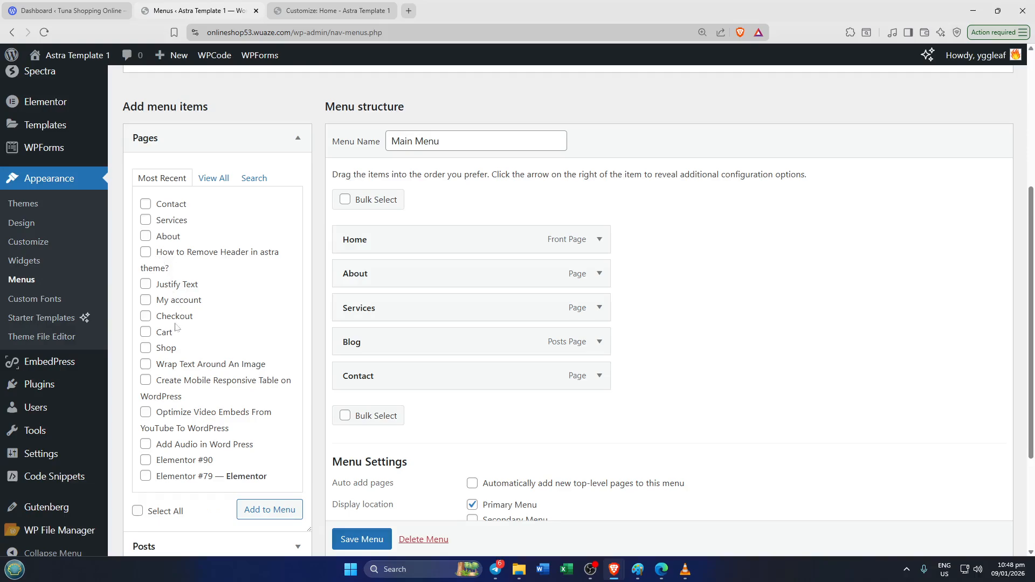
drag(167, 349, 265, 345)
click(162, 349)
click(145, 332)
scroll(291, 389, down, 3)
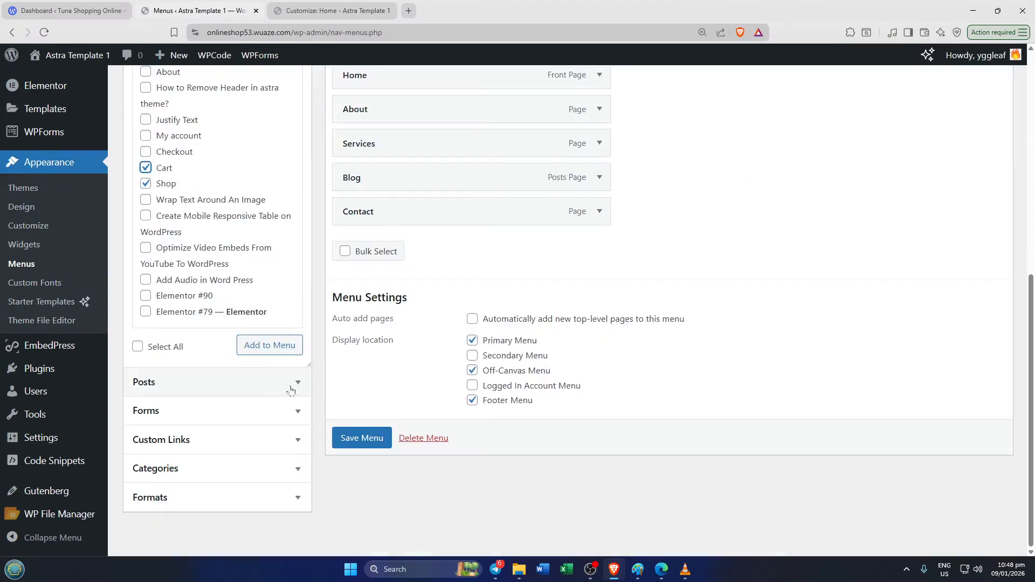
click(280, 350)
click(279, 350)
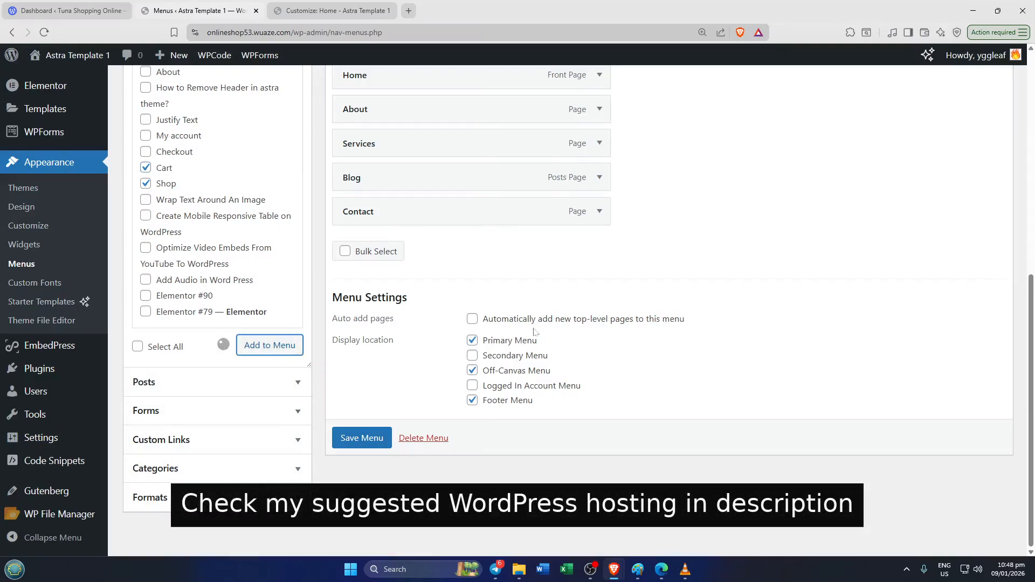
click(472, 371)
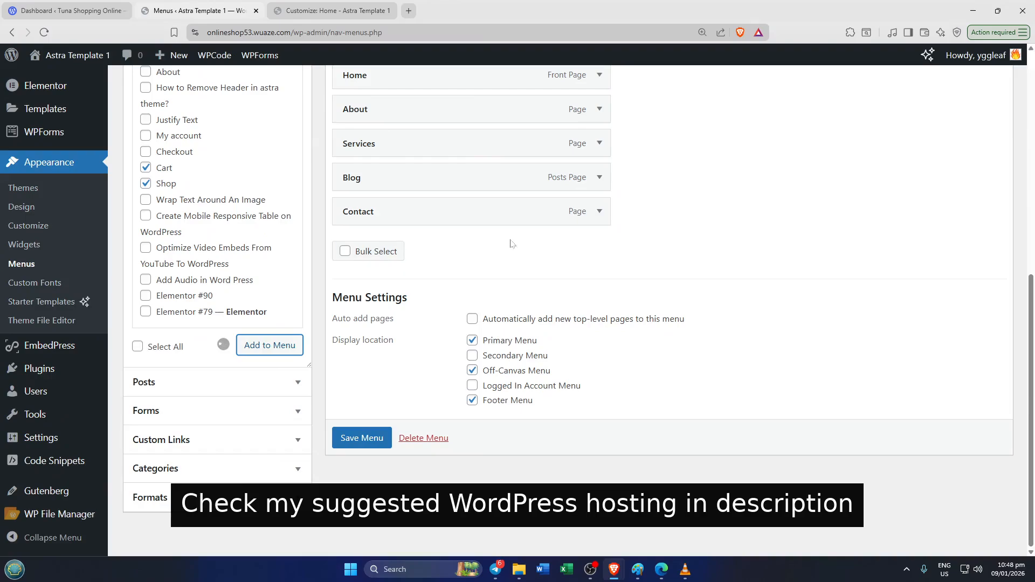
Move Shop directly below Home as a top-level menu item and nest Cart beneath it as a sub item.
scroll(458, 264, up, 2)
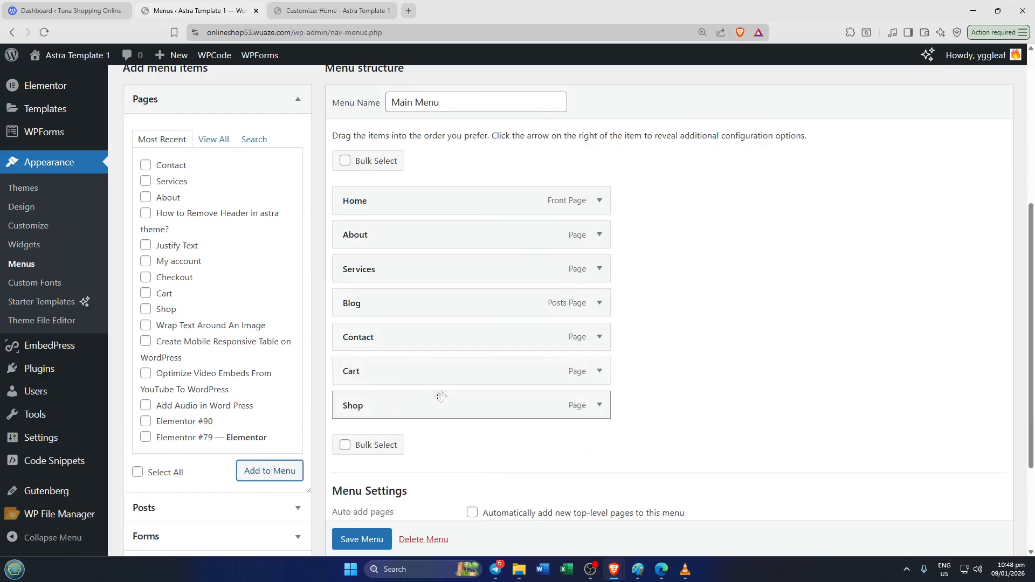
drag(452, 409, 450, 228)
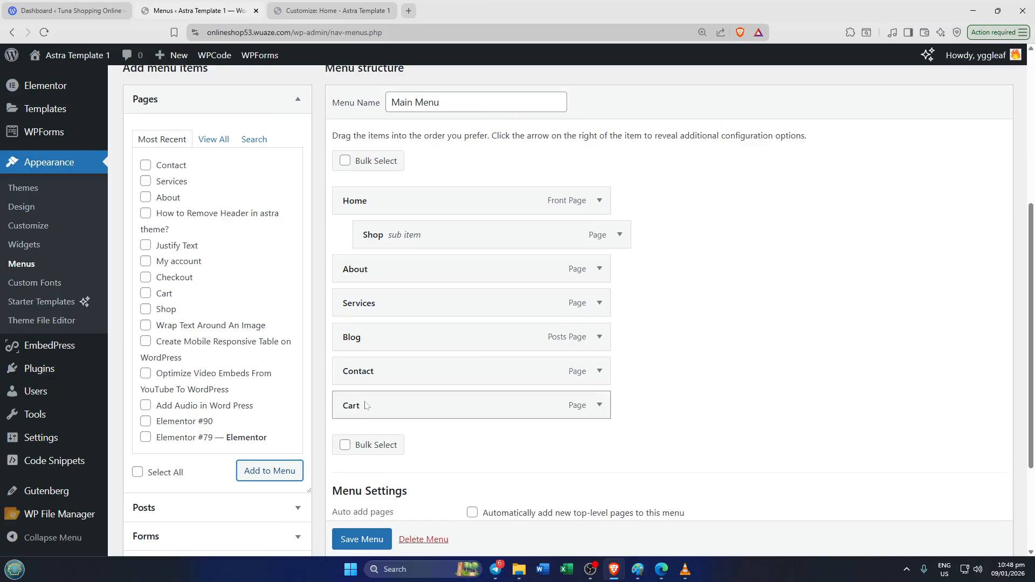
drag(368, 413, 424, 275)
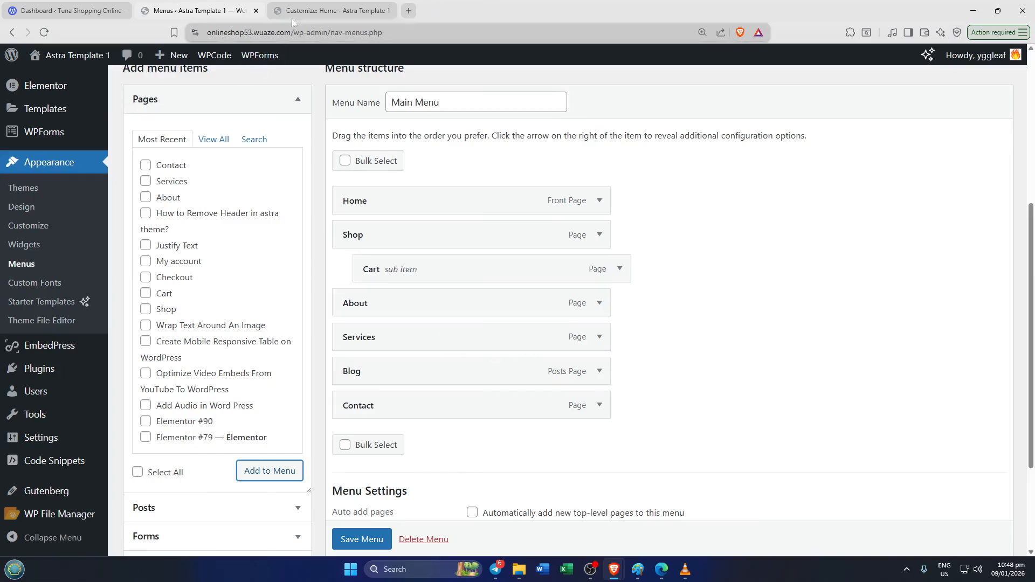
Switch to the site customizer and open the settings of the Primary Header row.
click(310, 10)
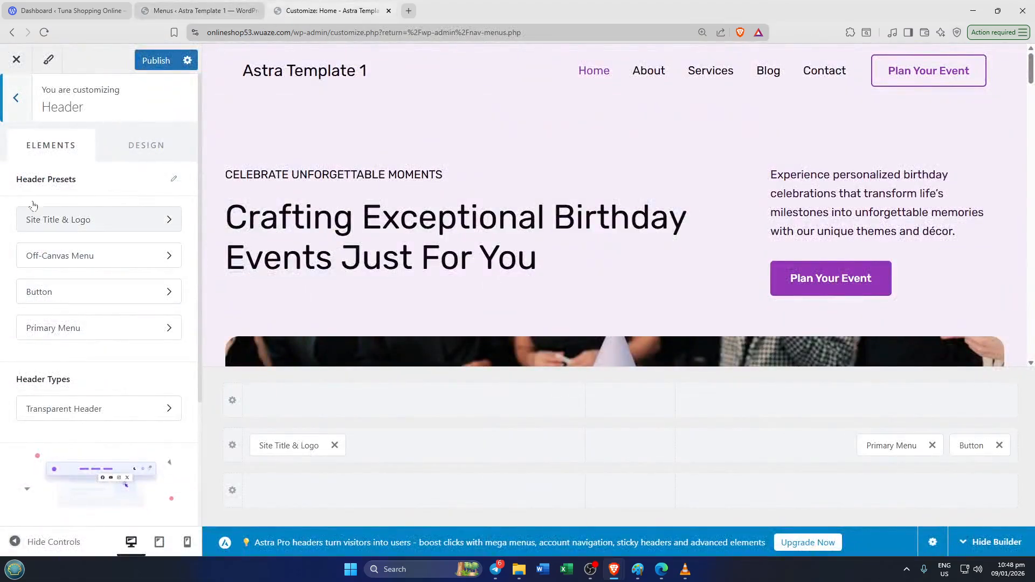
click(152, 9)
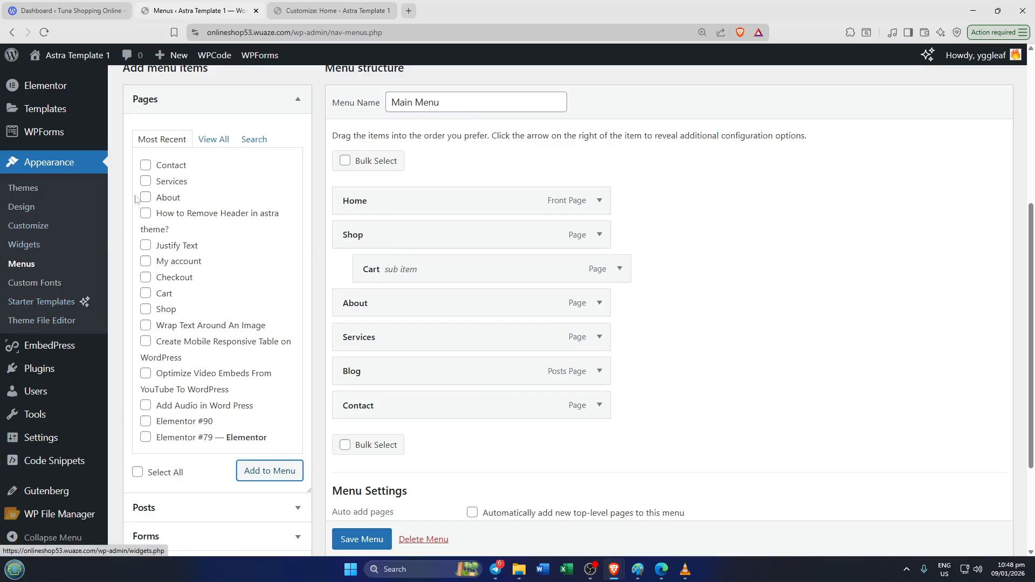
click(332, 4)
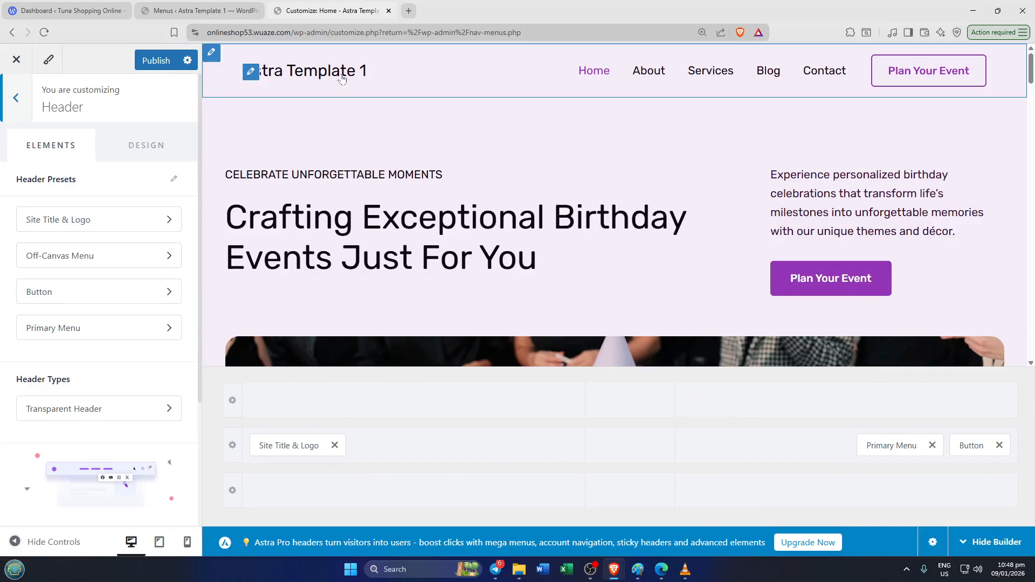
click(212, 59)
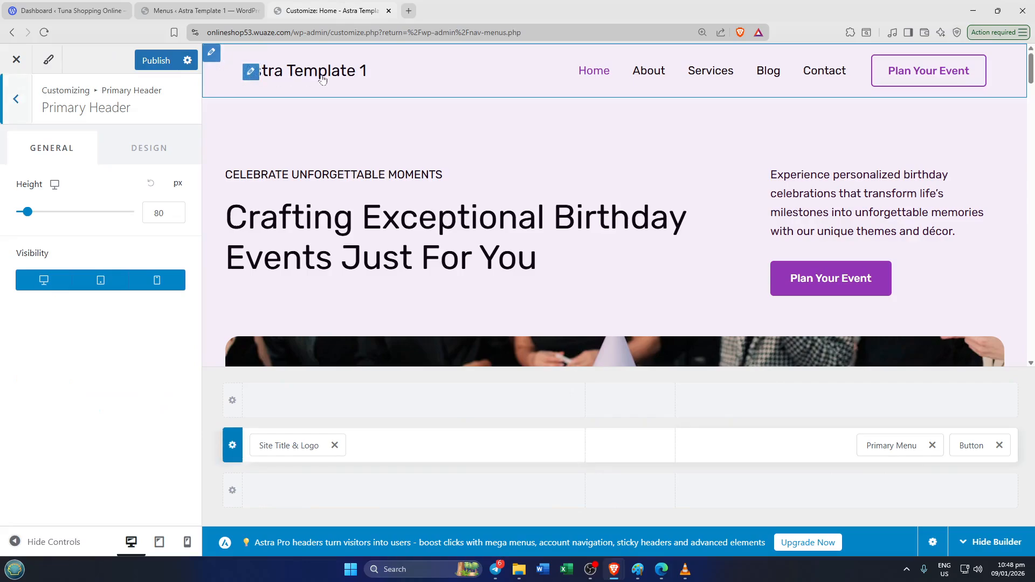
mouse_move(293, 81)
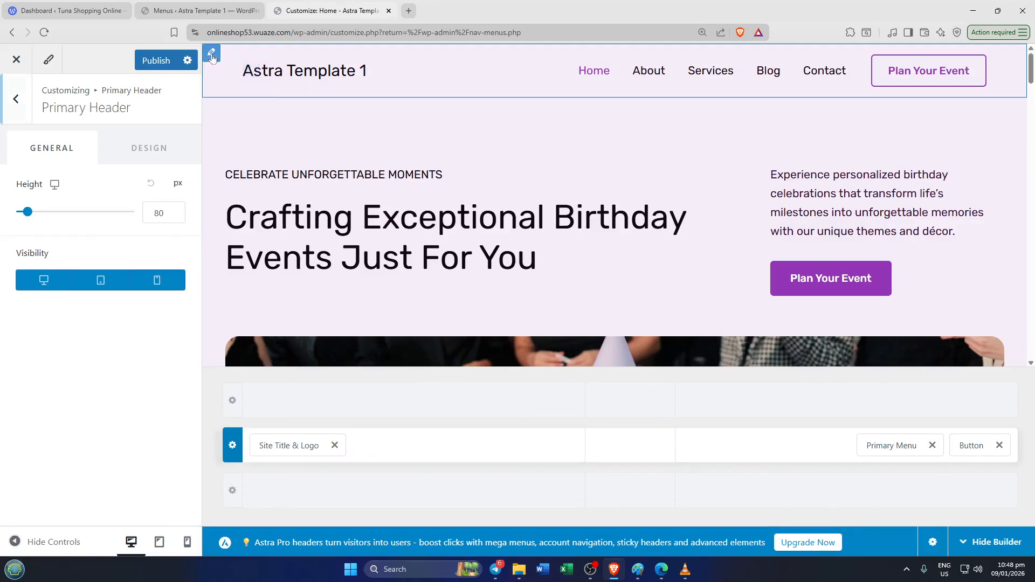
Change the primary header's background to the light purple colour D8BDEB.
click(137, 149)
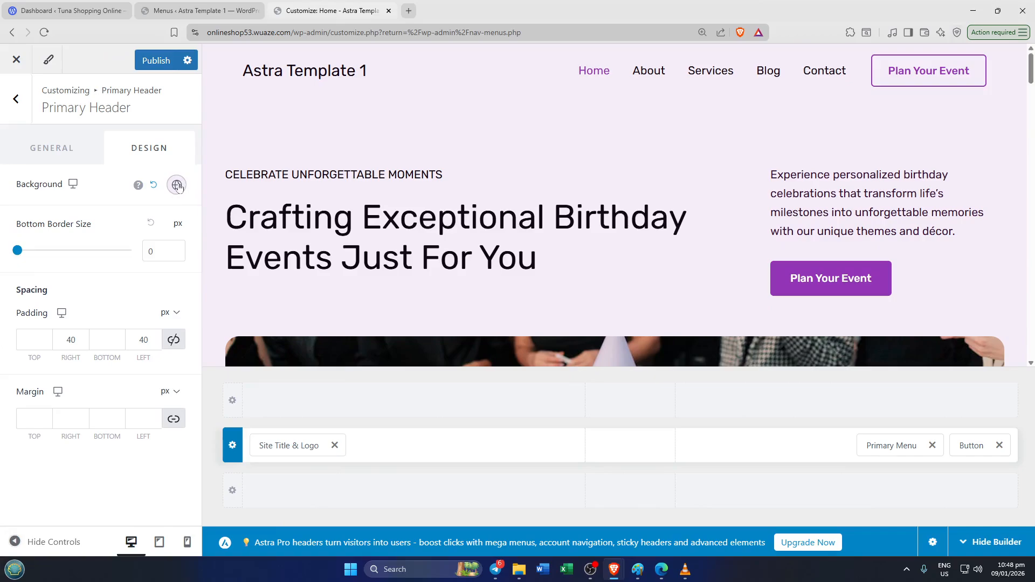
click(177, 185)
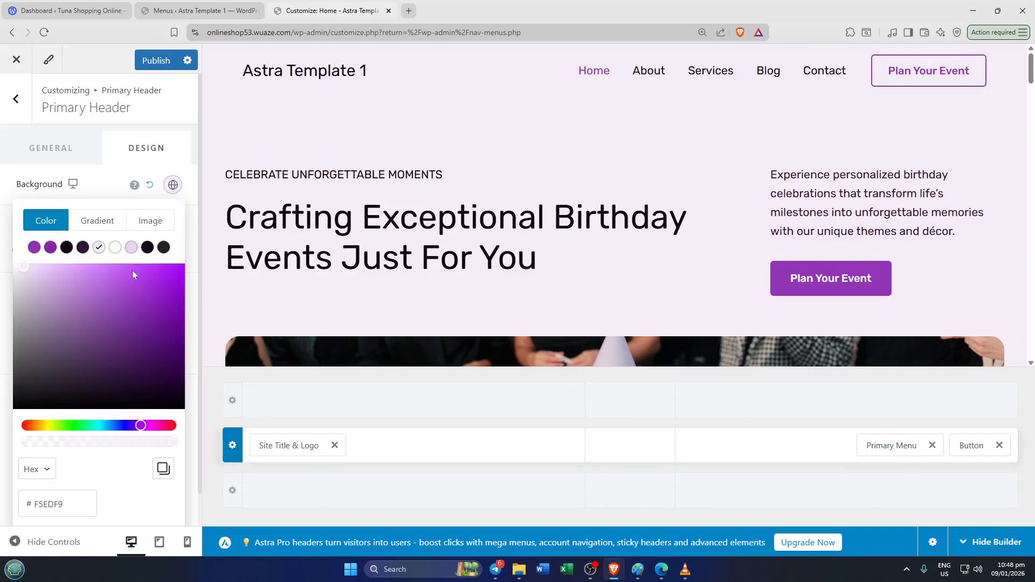
click(162, 278)
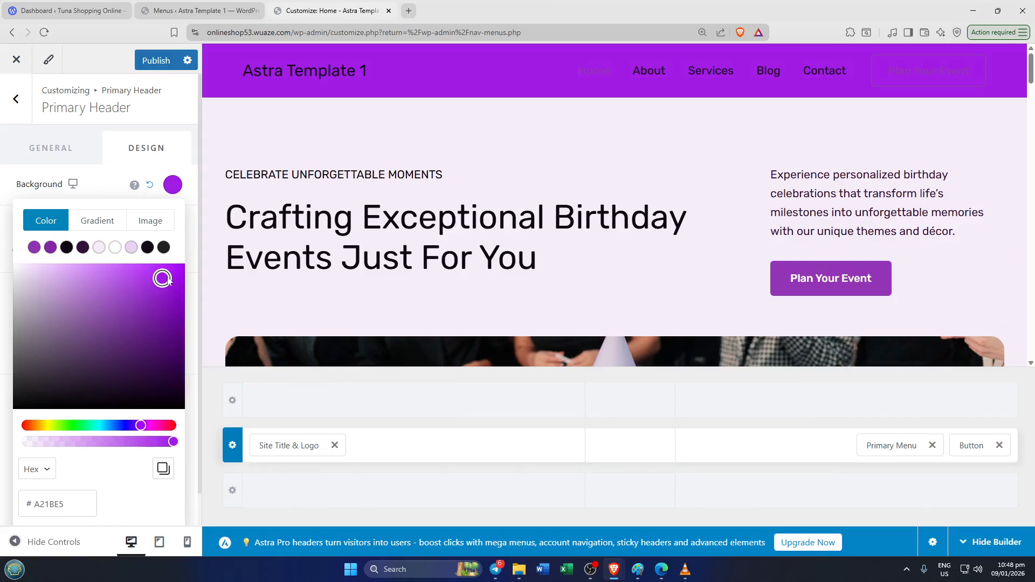
drag(145, 293, 49, 276)
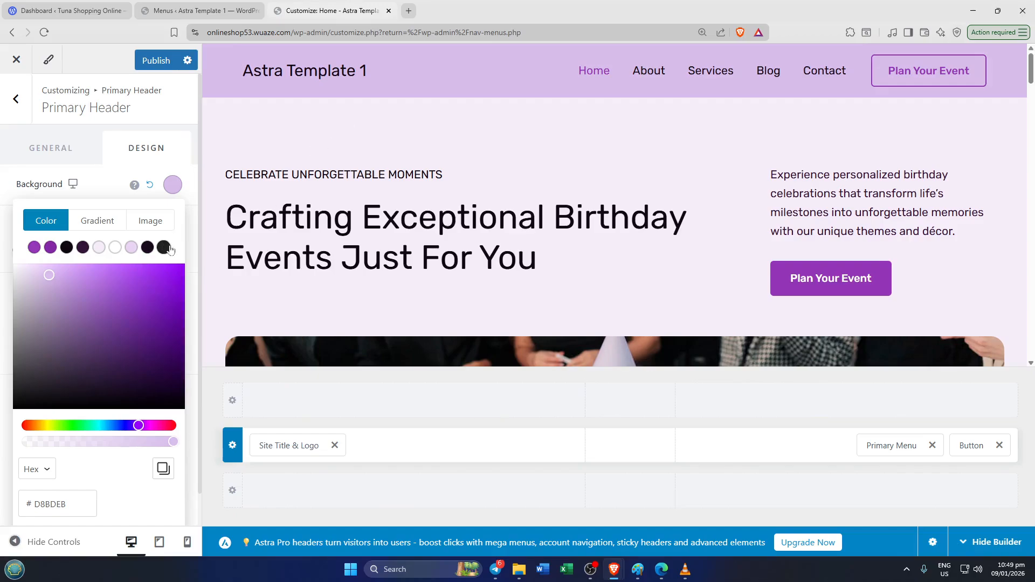
scroll(94, 356, down, 1)
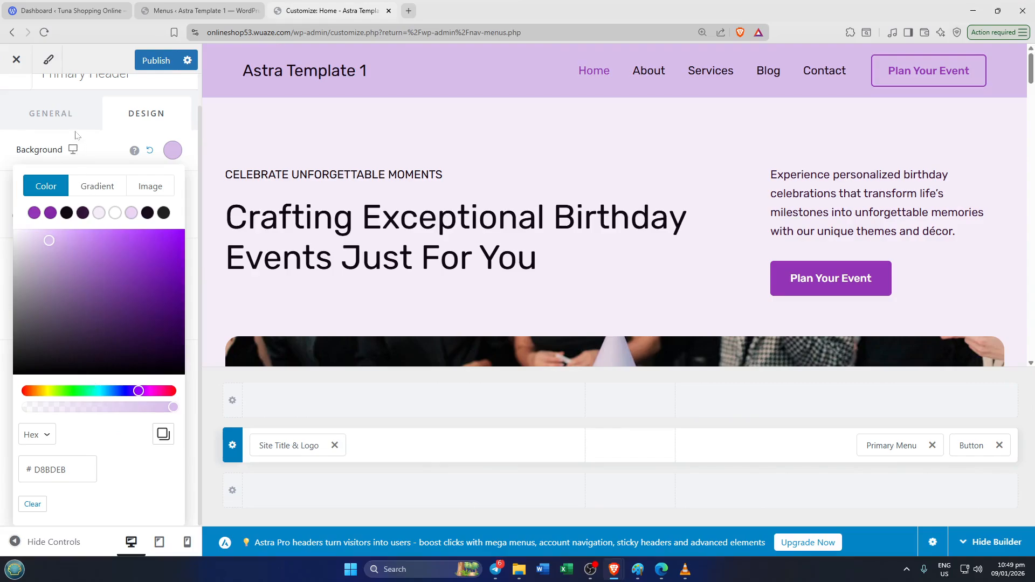
click(43, 147)
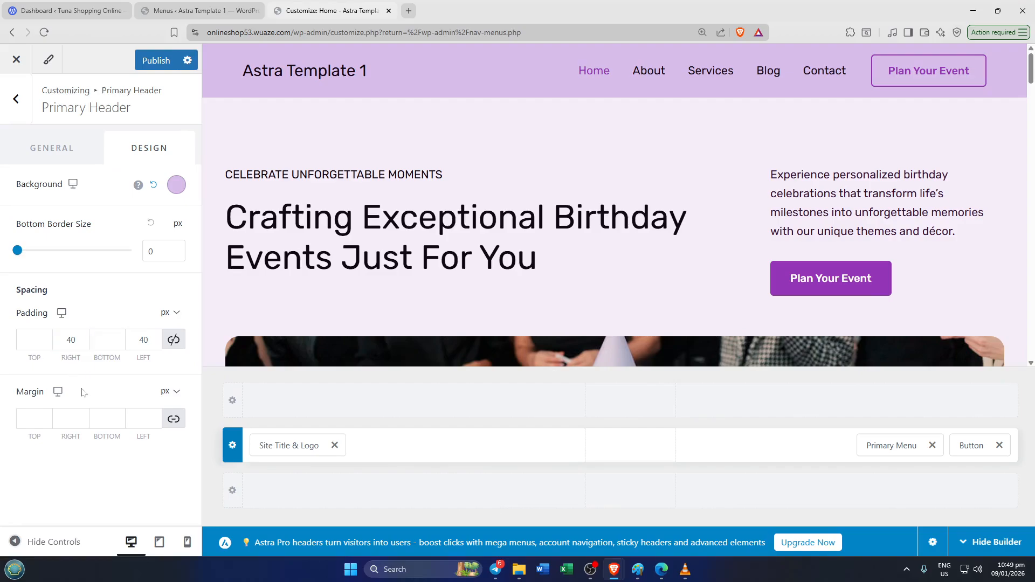
Set the primary header's top and bottom padding to 20 px each.
click(34, 339)
text(2)
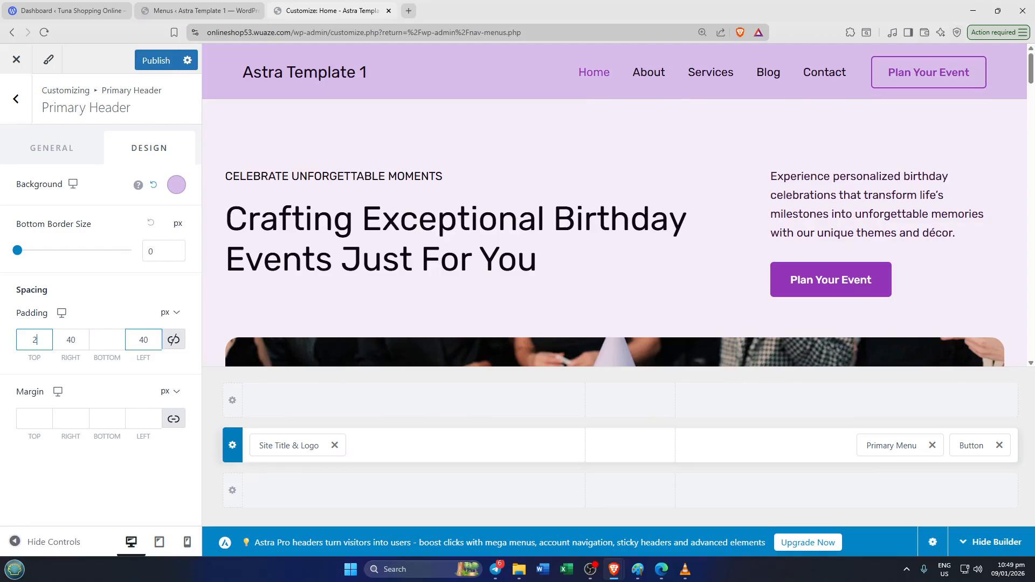
text(-)
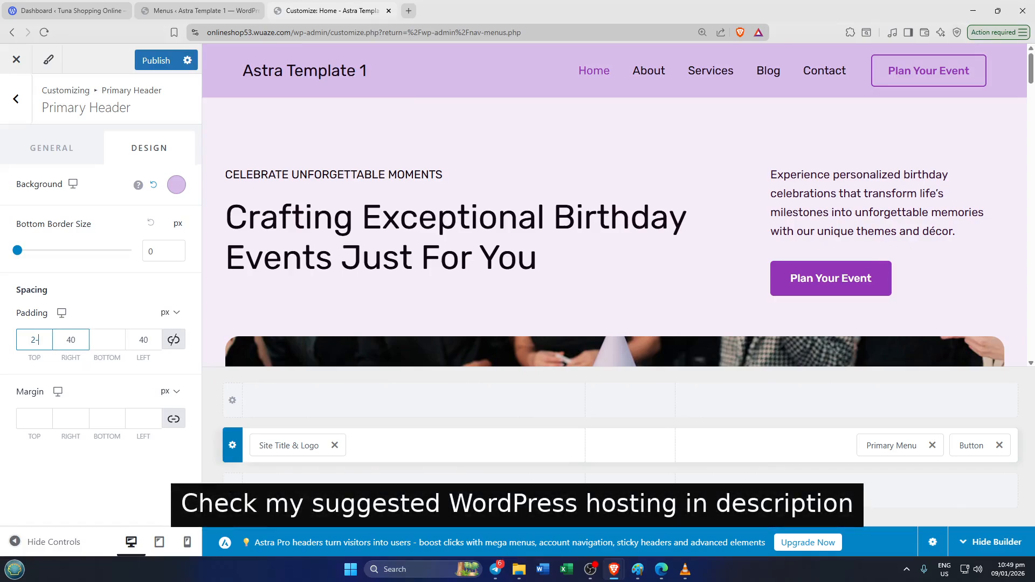
key(BackSpace)
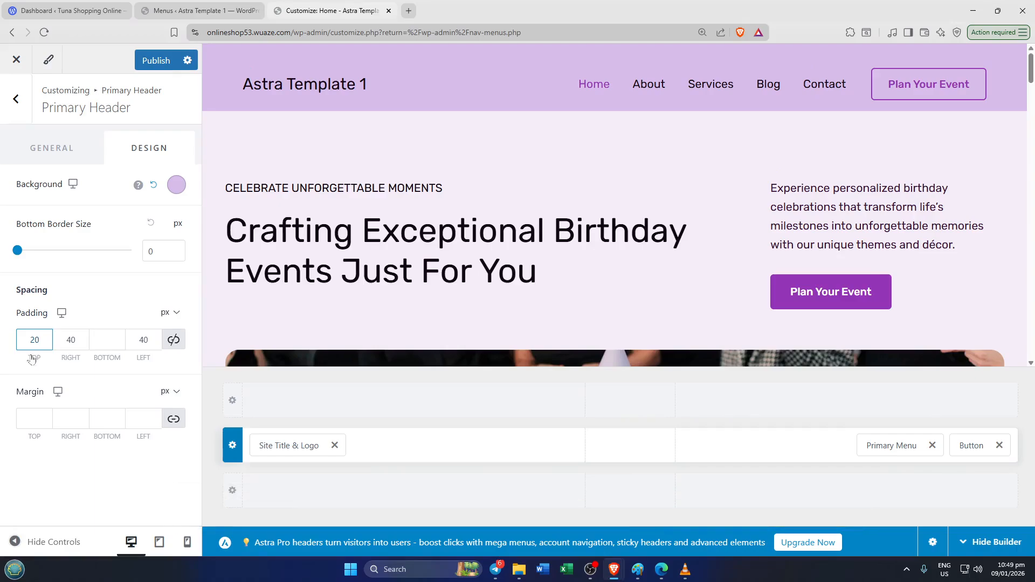
click(107, 339)
text(20)
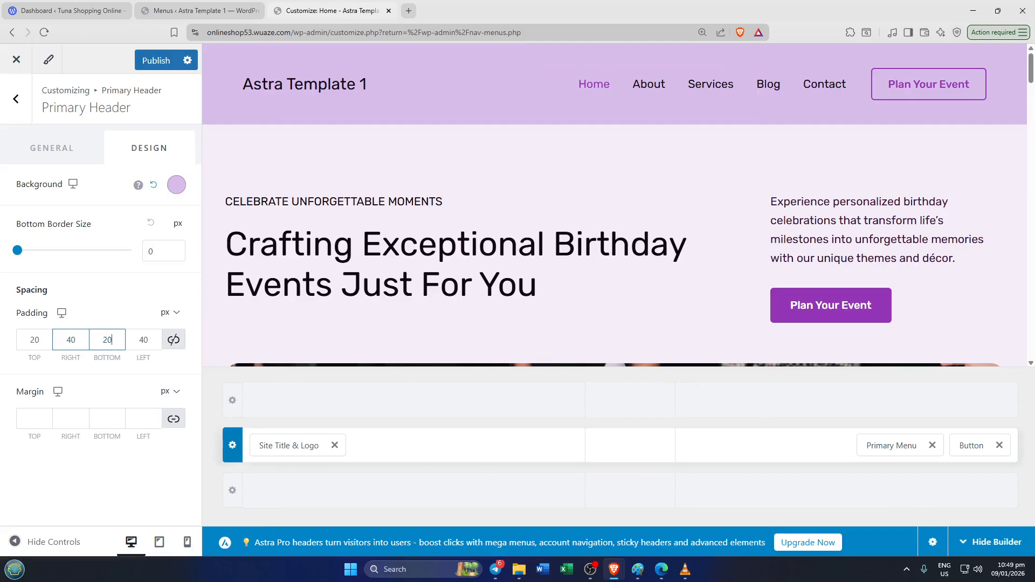
Set the primary header's bottom border size to 8 px and its height to 30 px.
click(46, 416)
click(19, 251)
drag(18, 251, 103, 255)
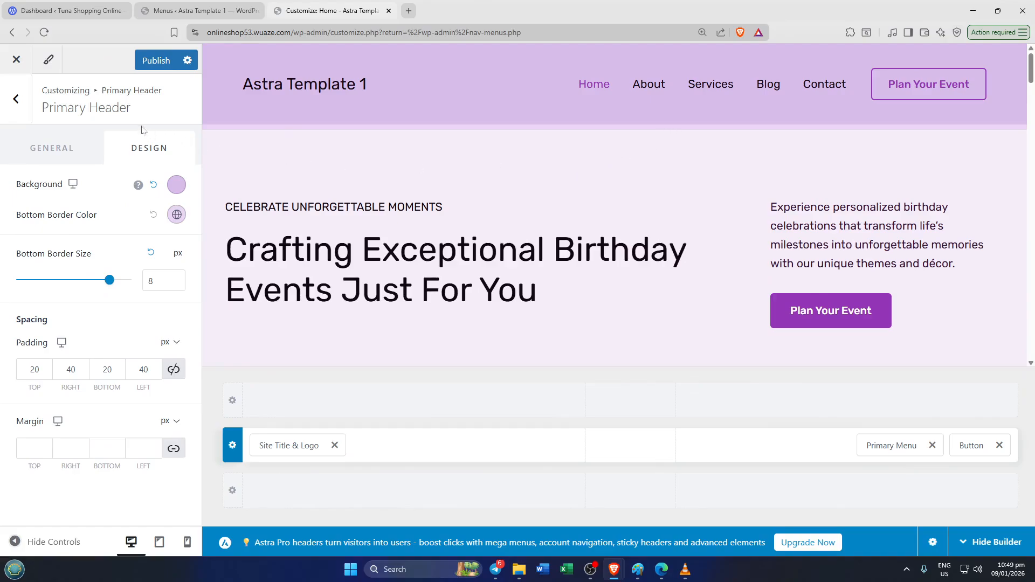
click(54, 148)
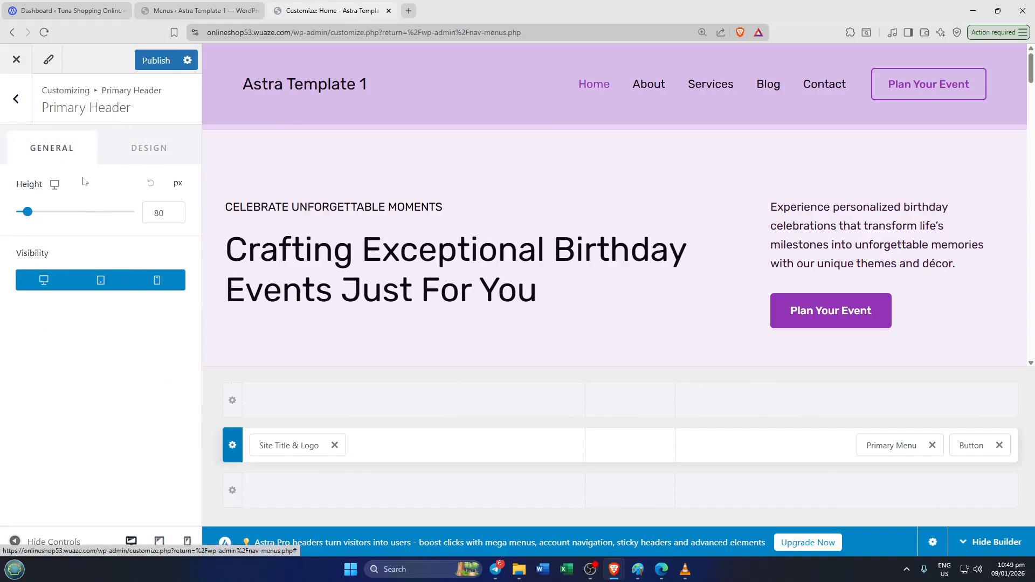
mouse_move(27, 213)
mouse_down()
mouse_move(81, 216)
mouse_move(17, 215)
mouse_up()
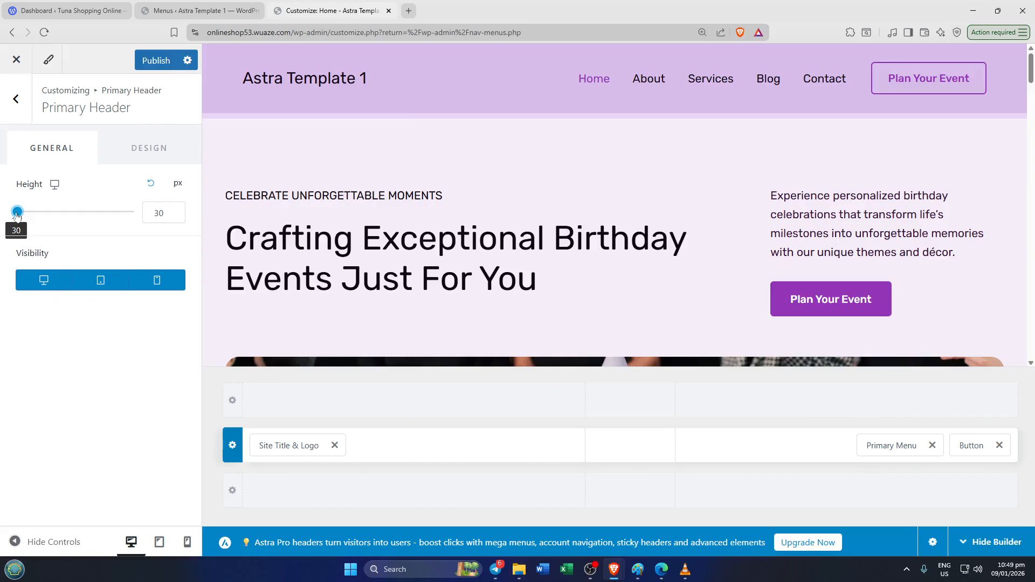